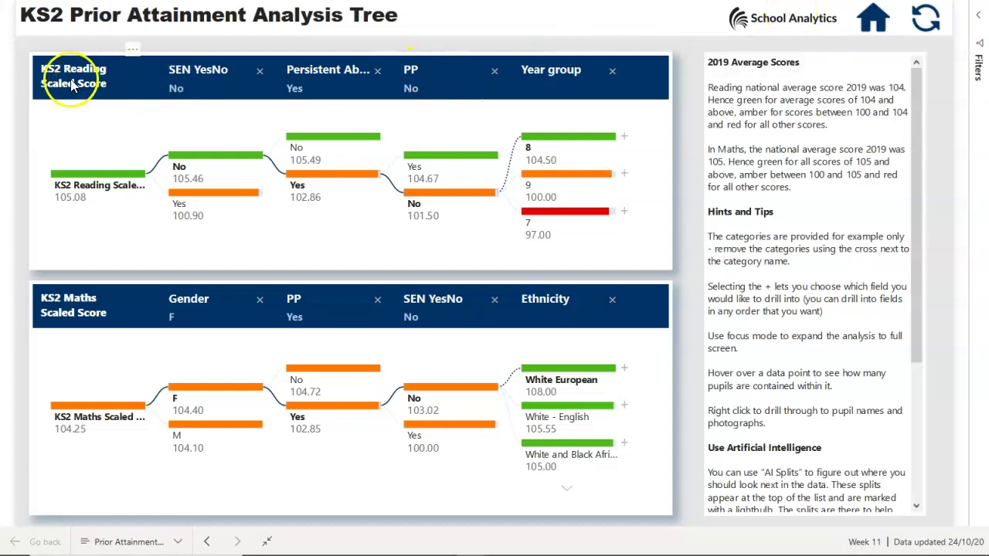
# Examine the overall KS2 Reading scaled score and its pupil count at the root of the Reading tree
pyautogui.moveTo(71, 205)
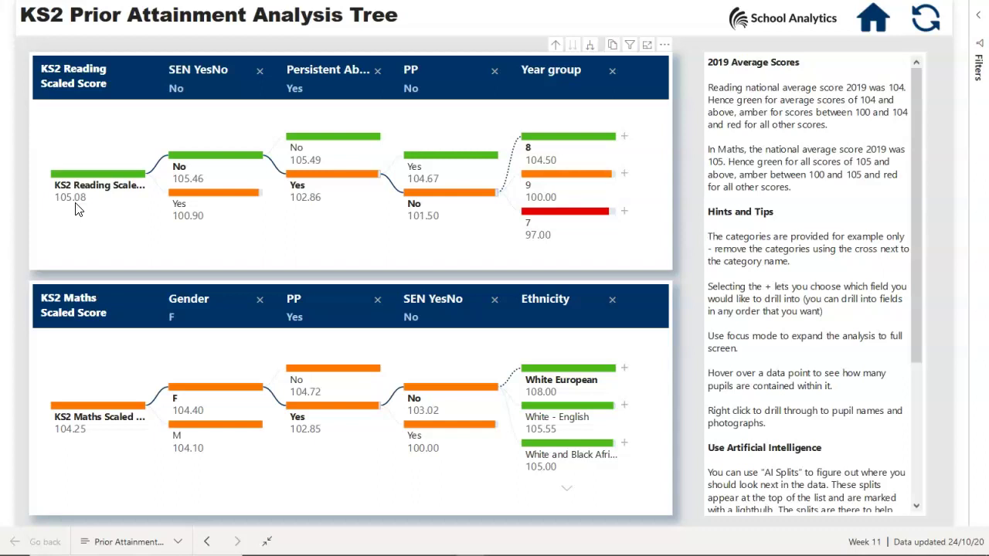
pyautogui.click(76, 209)
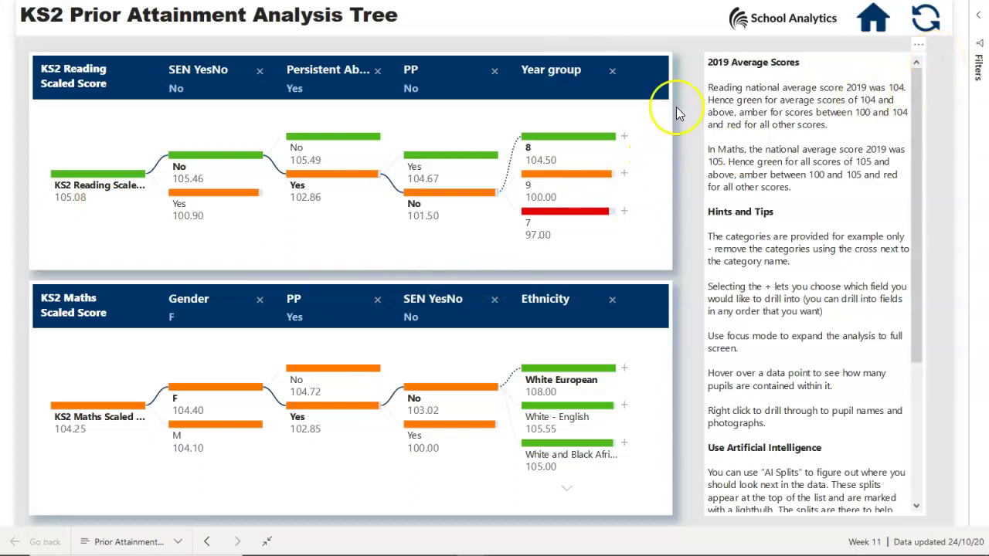
pyautogui.moveTo(91, 179)
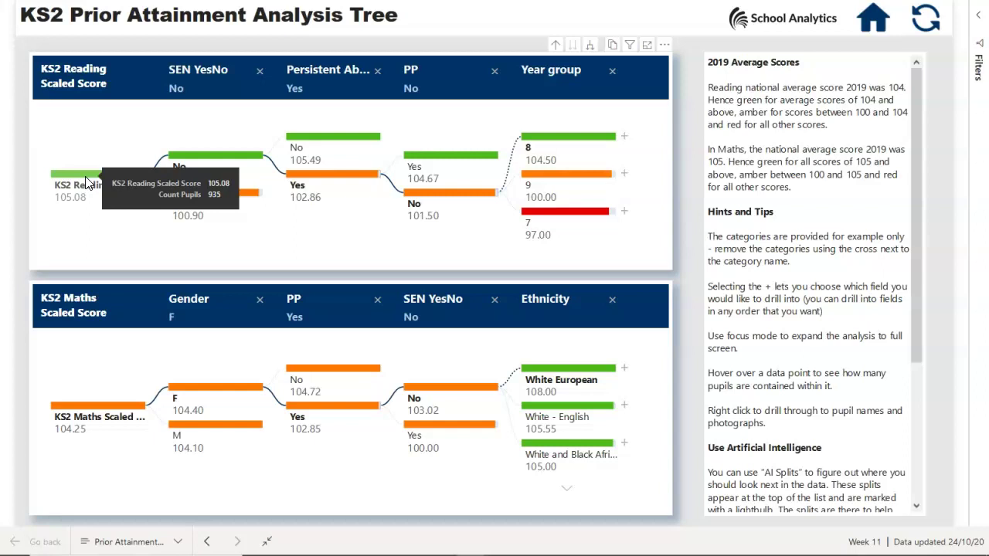
pyautogui.click(88, 176)
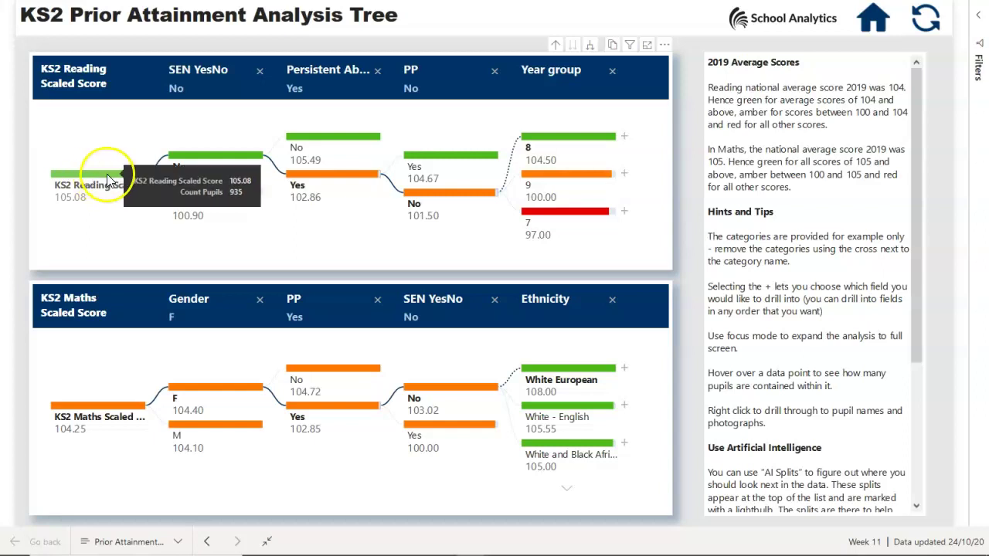
pyautogui.click(179, 239)
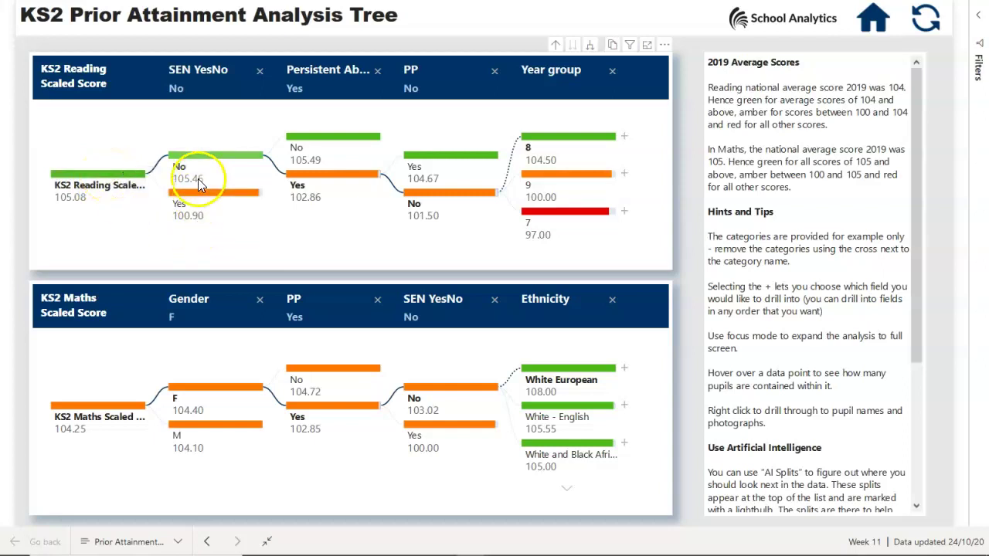
# Compare the scores and pupil counts of the SEN No and SEN Yes branches in the Reading tree
pyautogui.moveTo(207, 177)
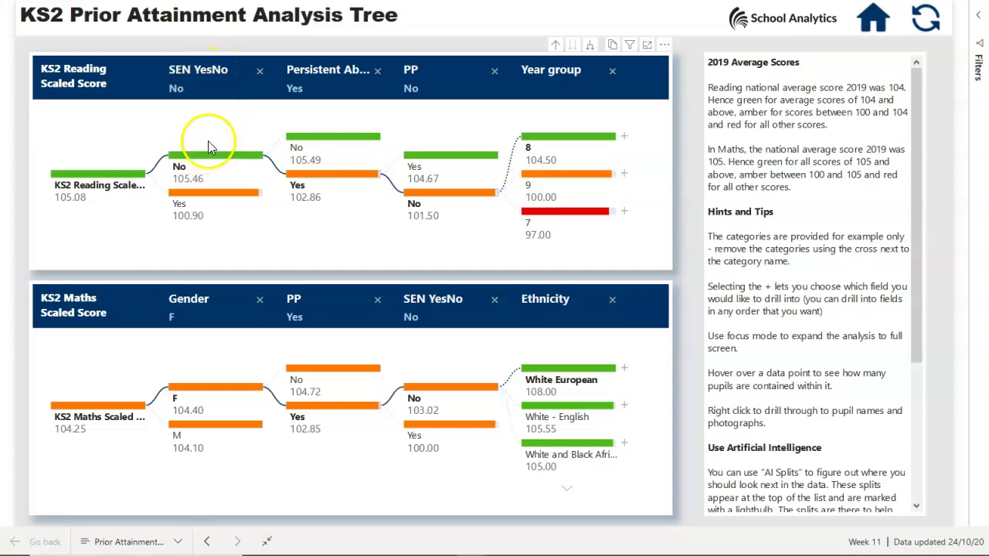
pyautogui.click(207, 178)
pyautogui.click(207, 178)
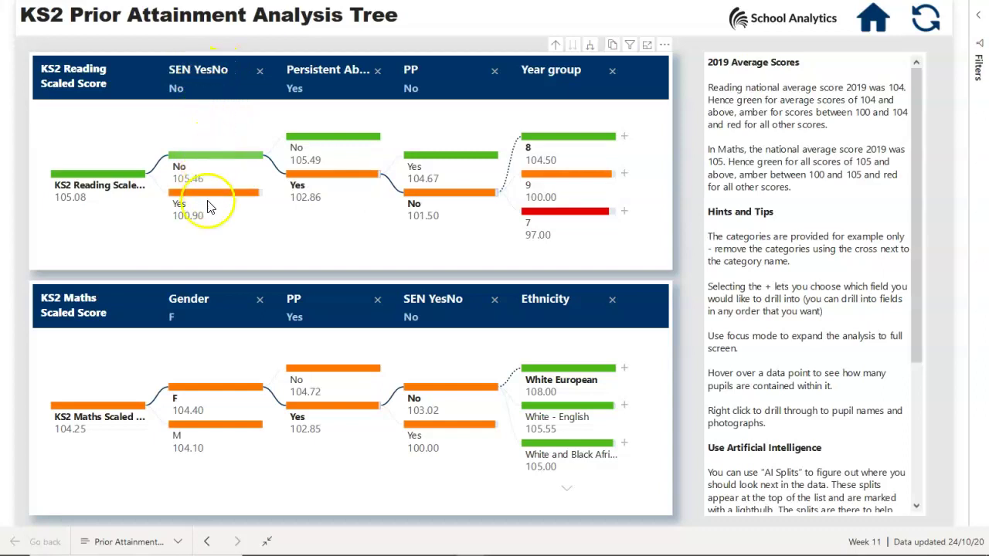
pyautogui.click(192, 191)
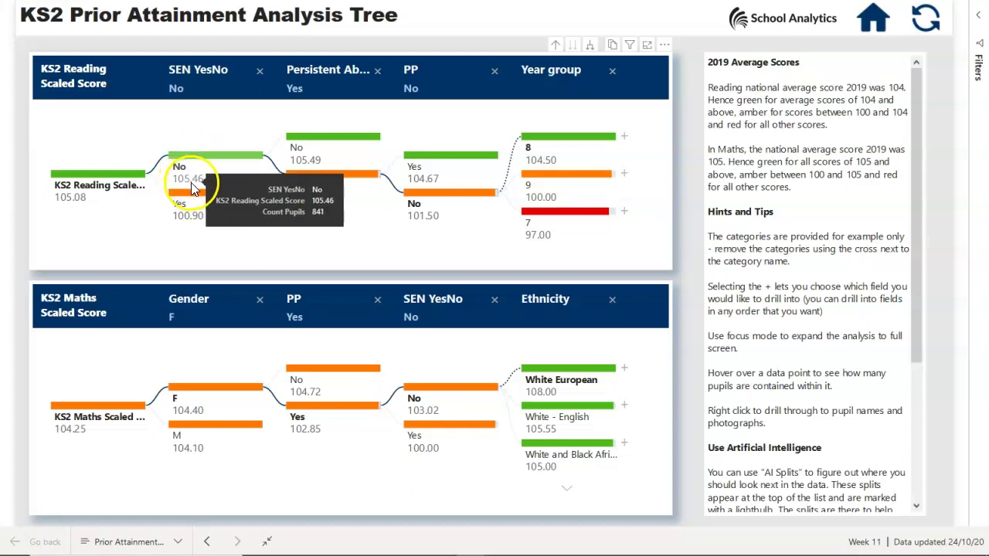
pyautogui.click(190, 172)
pyautogui.moveTo(199, 223)
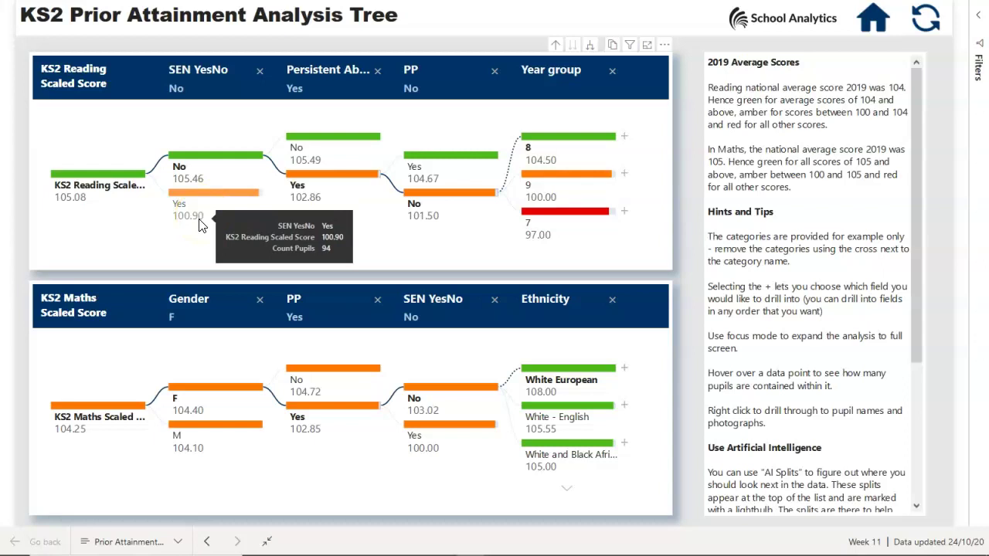
pyautogui.click(183, 171)
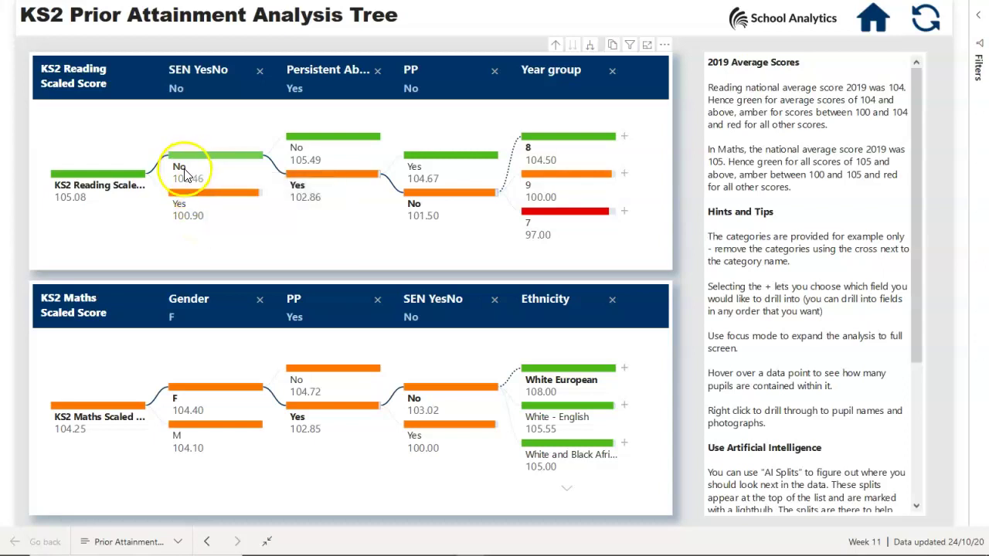
pyautogui.click(183, 216)
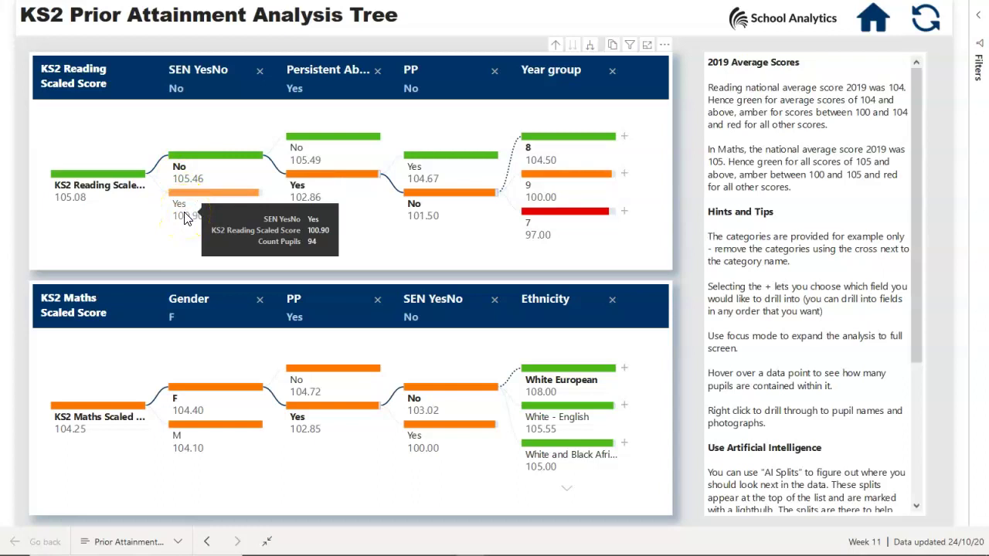
# Examine the scores and pupil counts of the Persistent Absentee and PP branches in the Reading tree
pyautogui.click(299, 139)
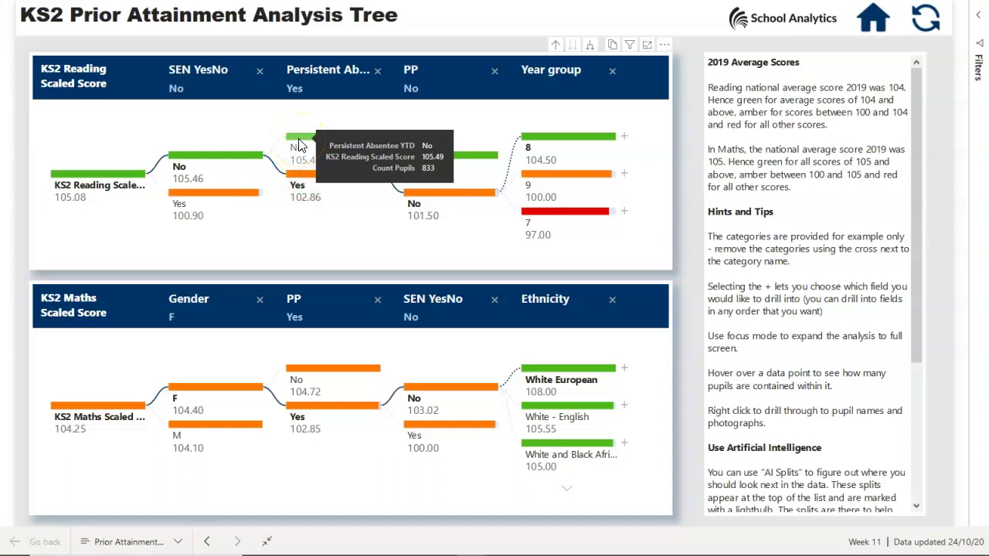
pyautogui.click(313, 141)
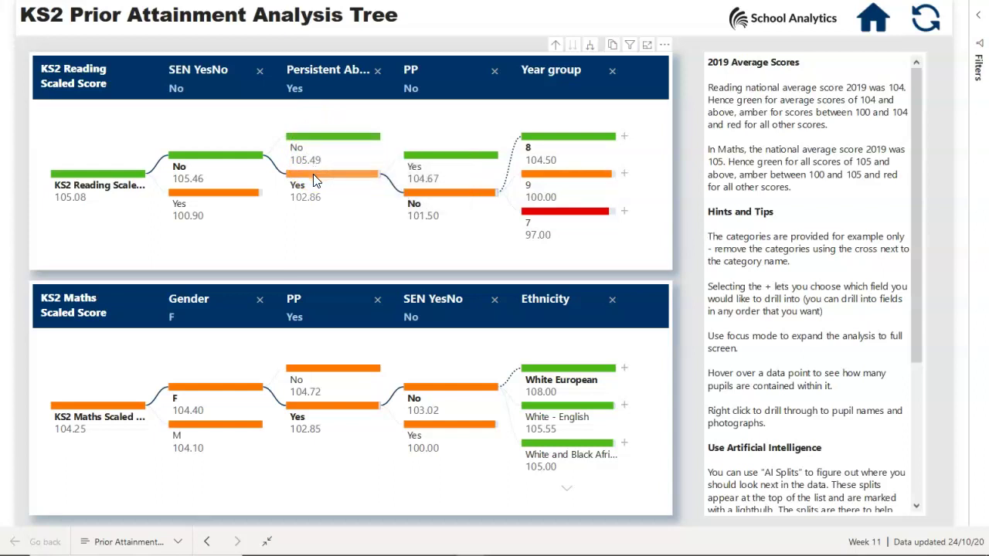
pyautogui.moveTo(314, 180)
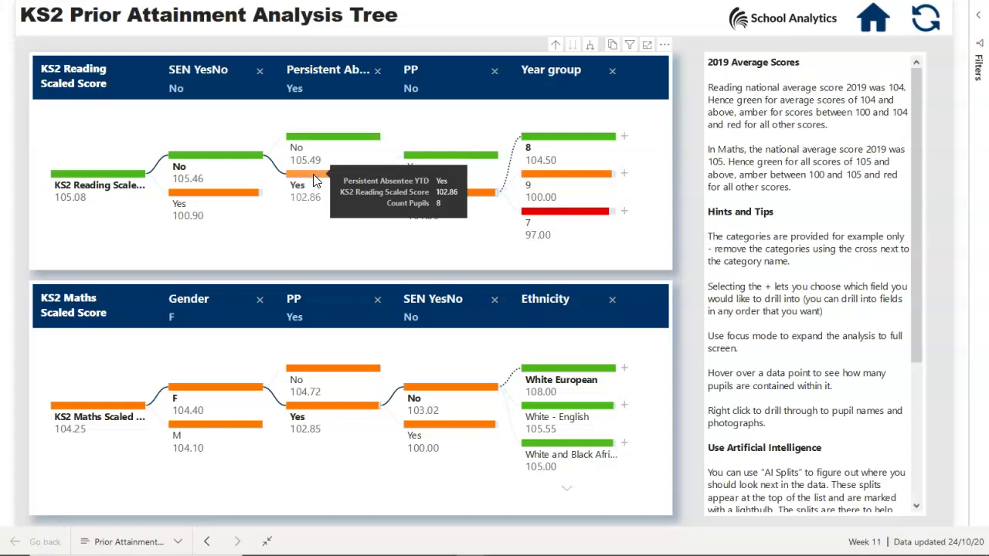
pyautogui.click(387, 180)
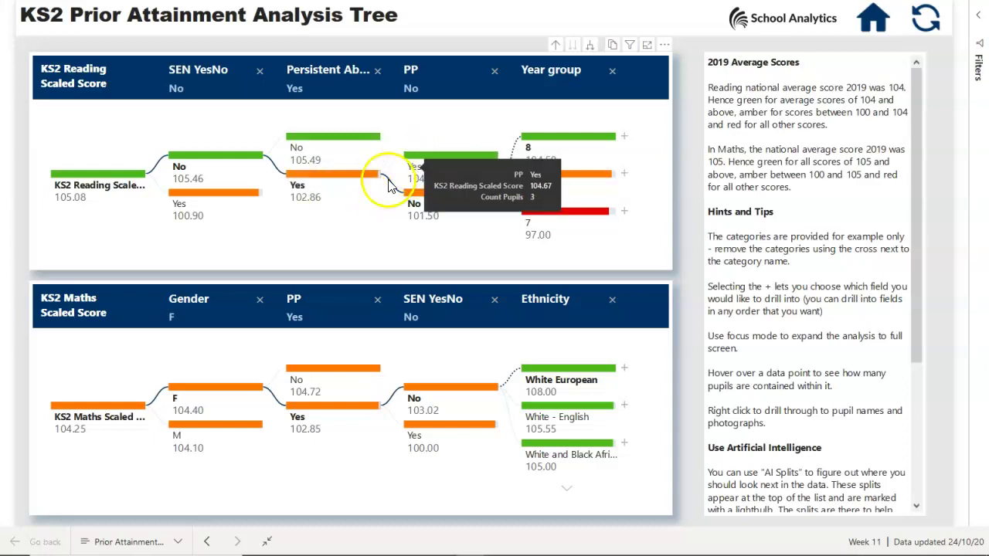
pyautogui.click(336, 182)
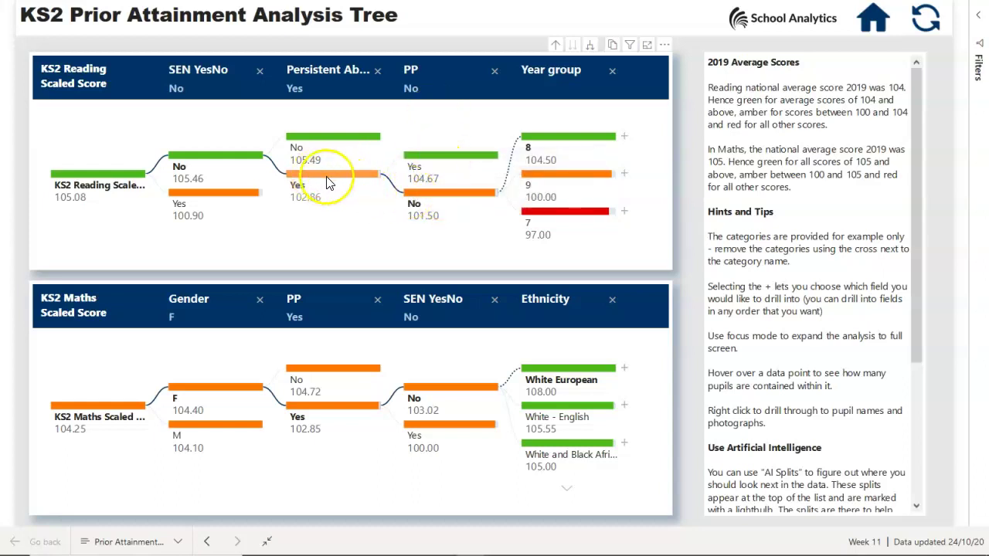
pyautogui.moveTo(450, 160)
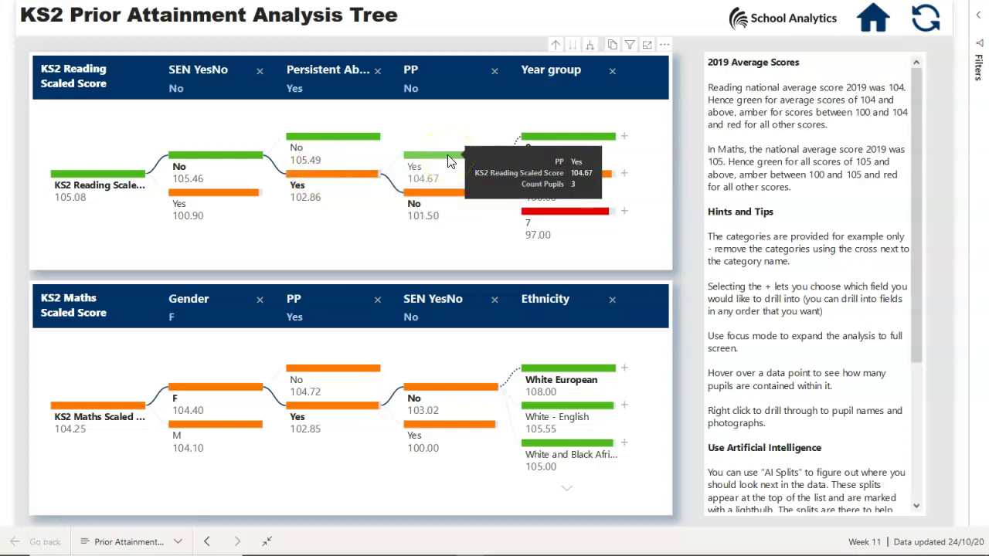
pyautogui.moveTo(444, 198)
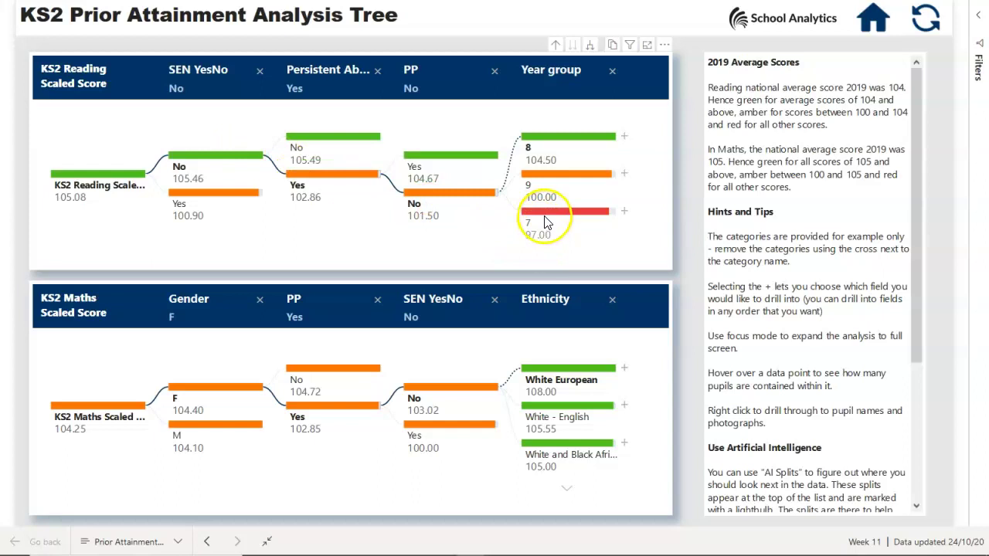
# Drill through from the Year 7 node of the Reading tree to the pupil list with photo, and return to the analysis tree
pyautogui.moveTo(546, 218)
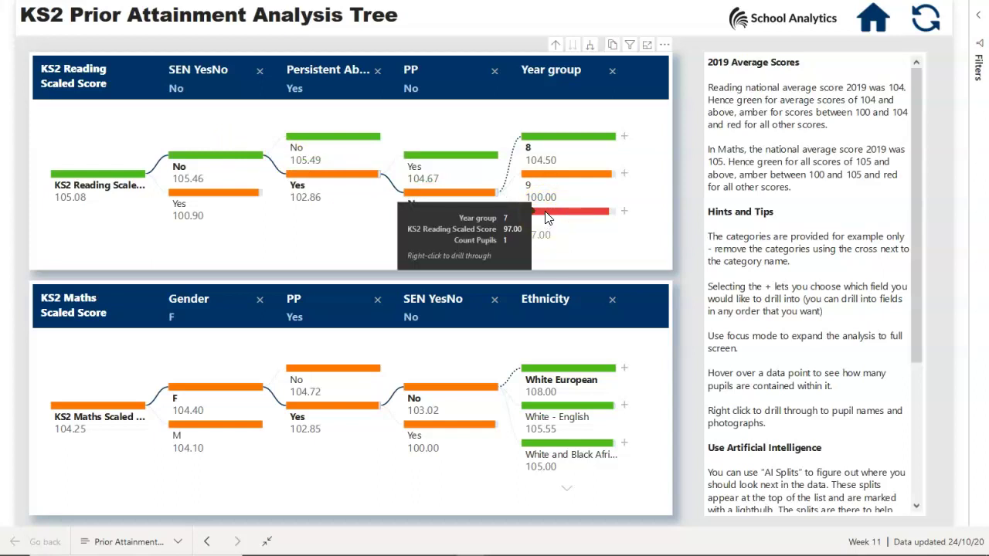
pyautogui.rightClick(546, 218)
pyautogui.moveTo(589, 286)
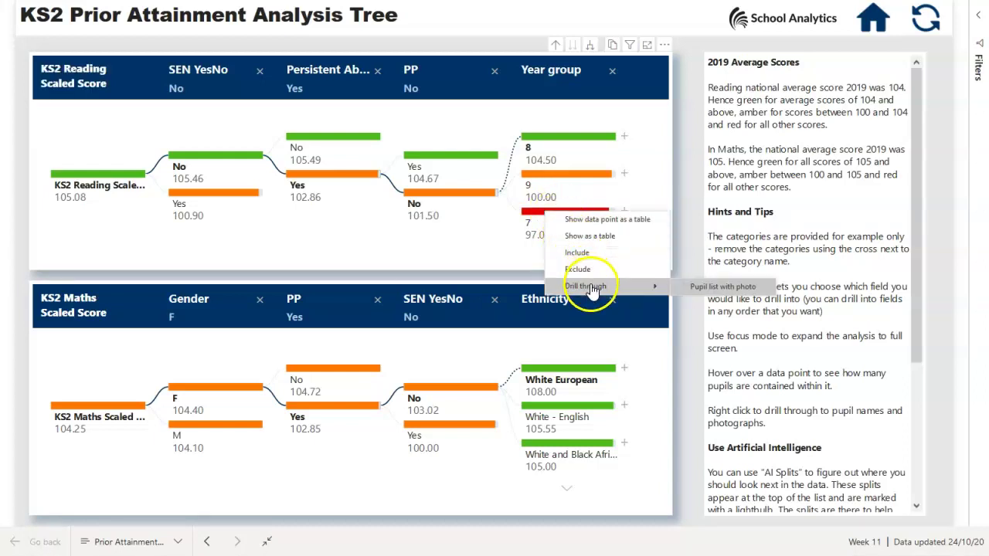
pyautogui.click(699, 294)
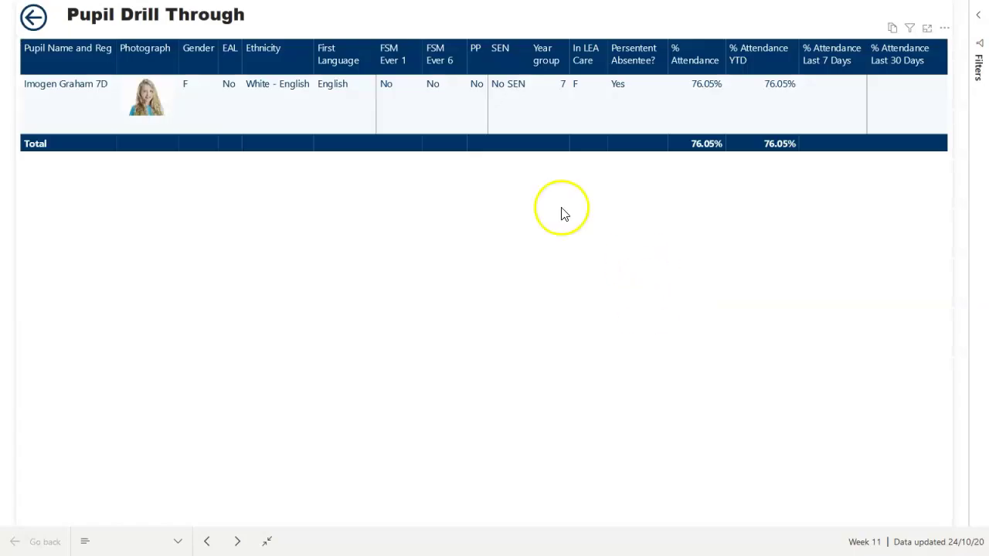
pyautogui.click(34, 18)
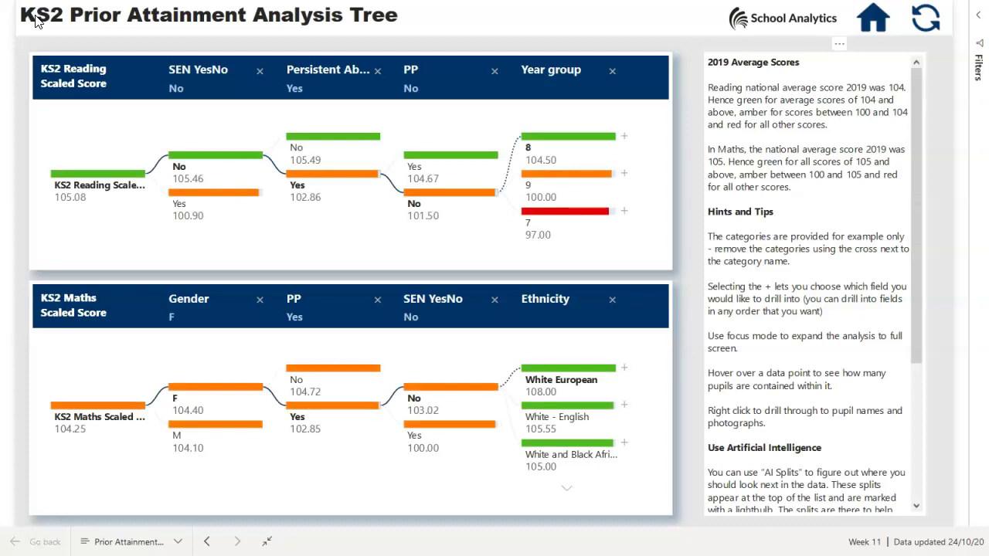
# Remove the Year group, PP, Persistent Absentee and SEN YesNo levels from the KS2 Reading tree
pyautogui.click(612, 71)
pyautogui.click(494, 74)
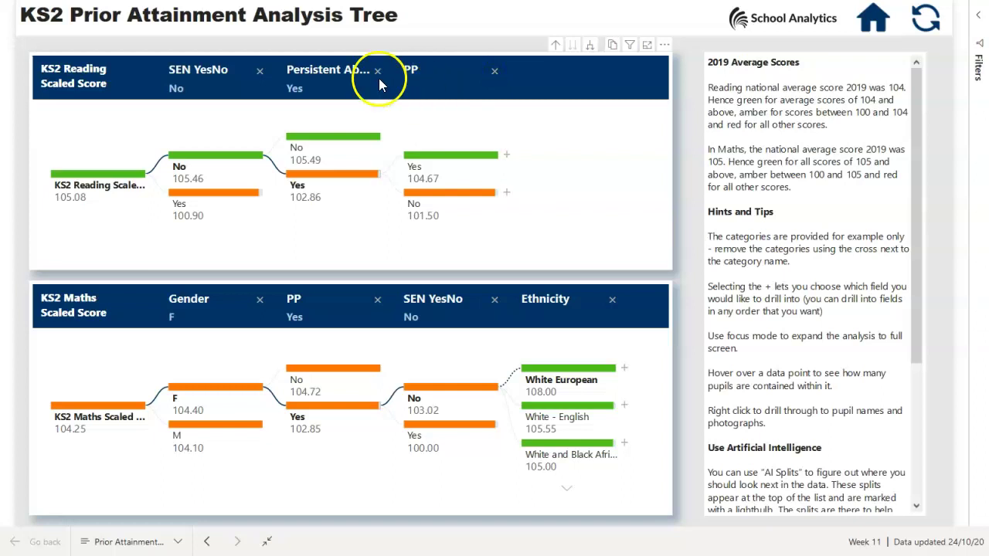
pyautogui.click(260, 71)
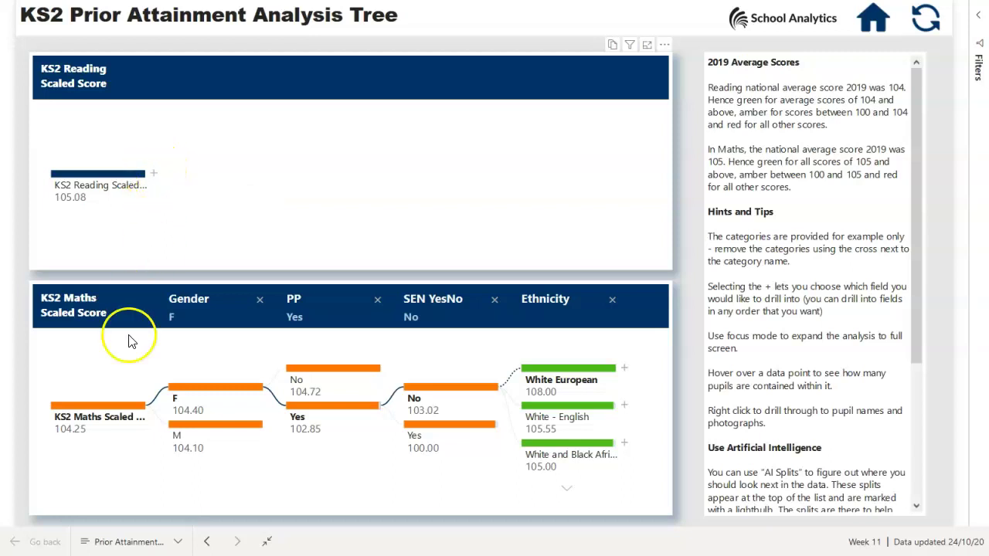
# Break the KS2 Reading scaled score down by Year group and look through all the year groups
pyautogui.click(156, 176)
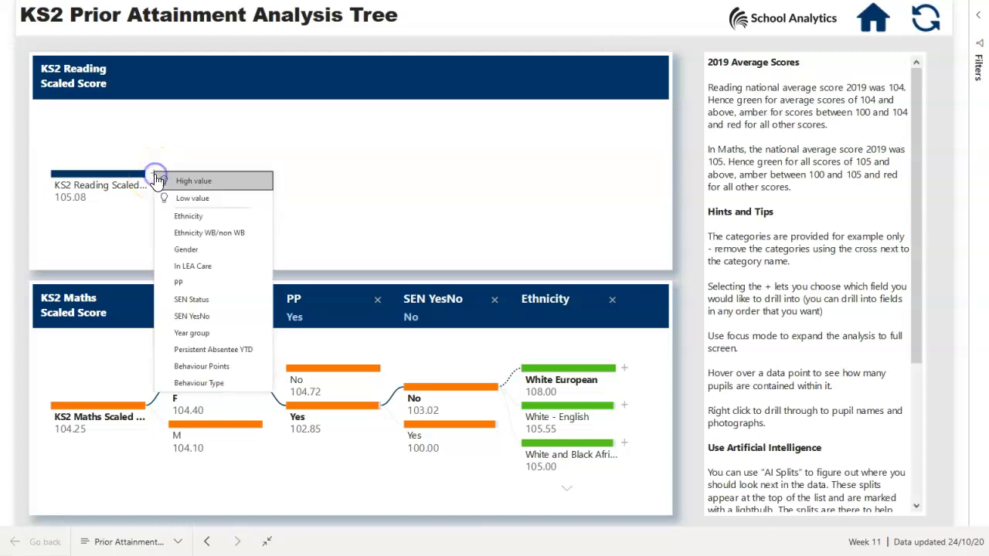
pyautogui.click(216, 334)
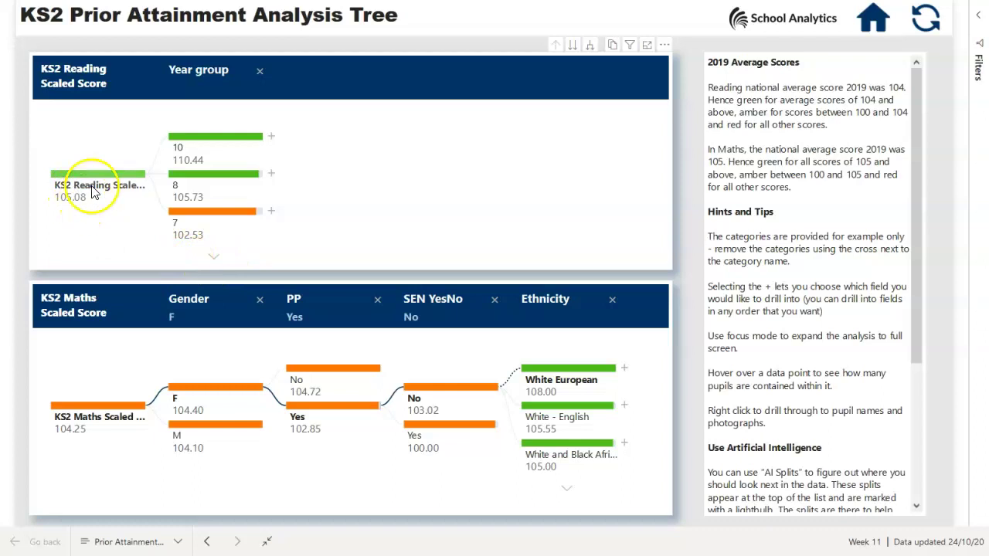
pyautogui.click(217, 259)
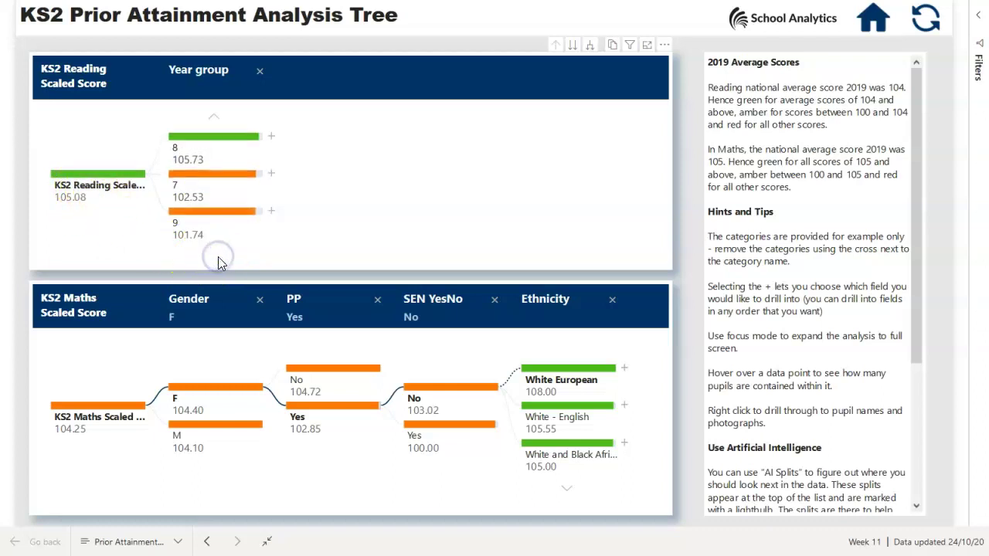
pyautogui.click(214, 115)
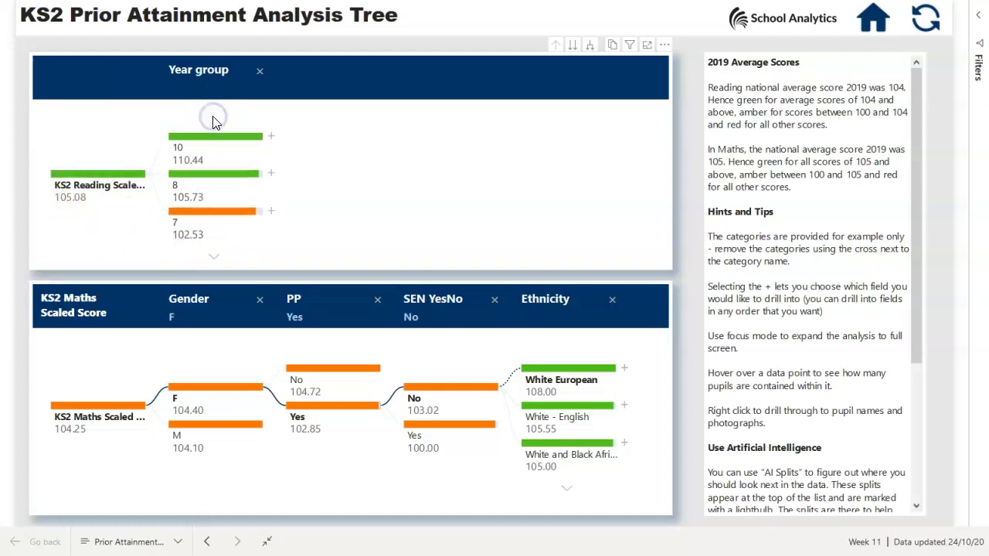
pyautogui.click(209, 256)
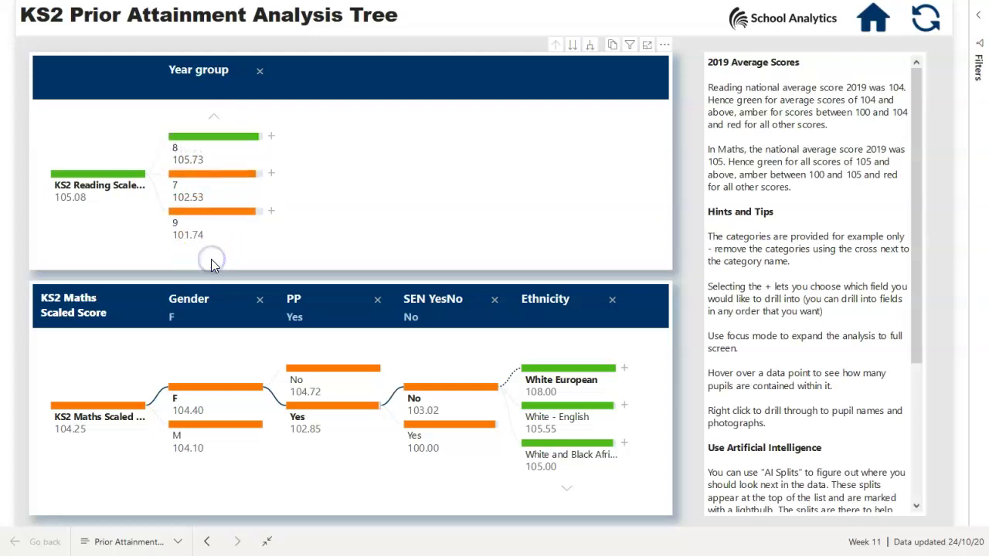
# Expand the KS2 Reading tree to focus mode and check the Year 9 node
pyautogui.click(647, 47)
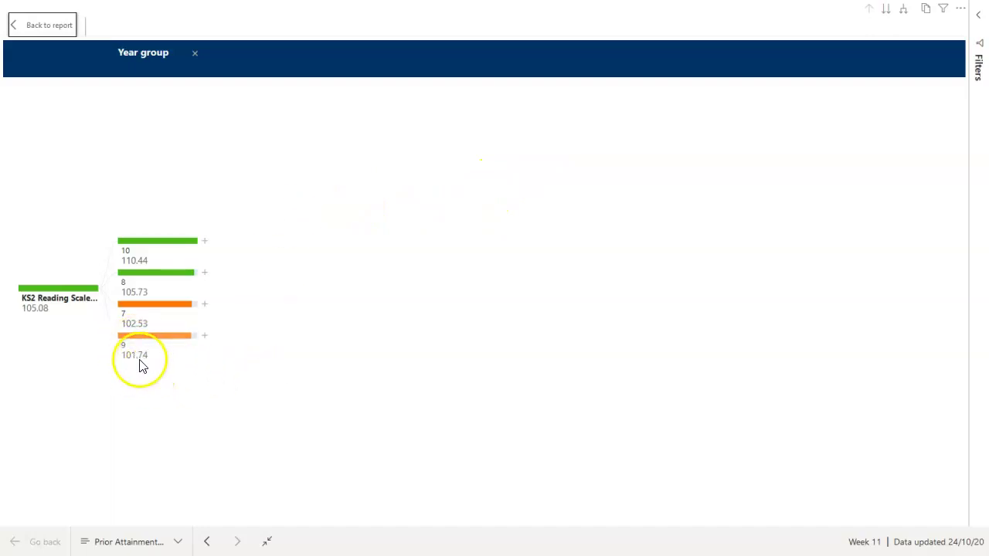
pyautogui.moveTo(141, 357)
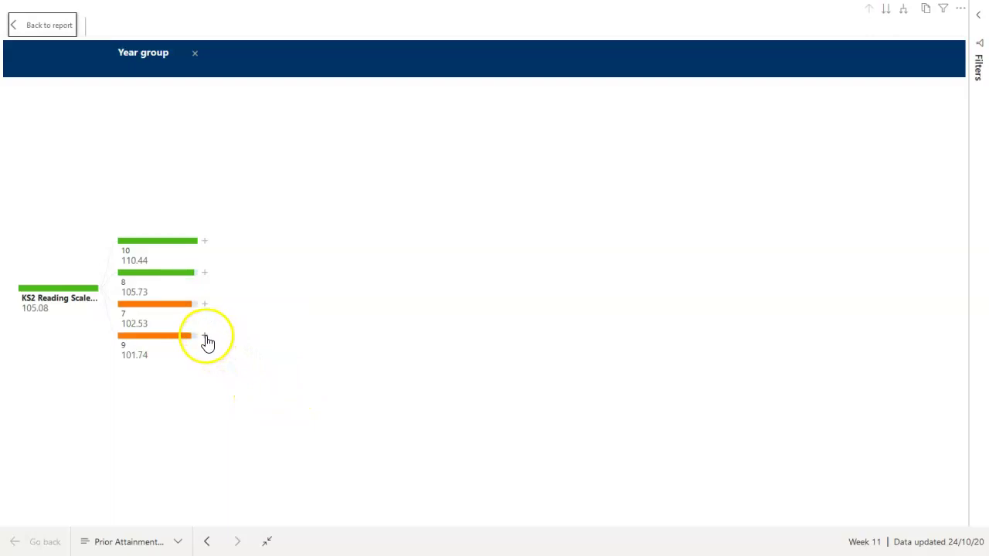
# Break Year 9 down by Ethnicity WB/non WB and remove that level again
pyautogui.click(205, 339)
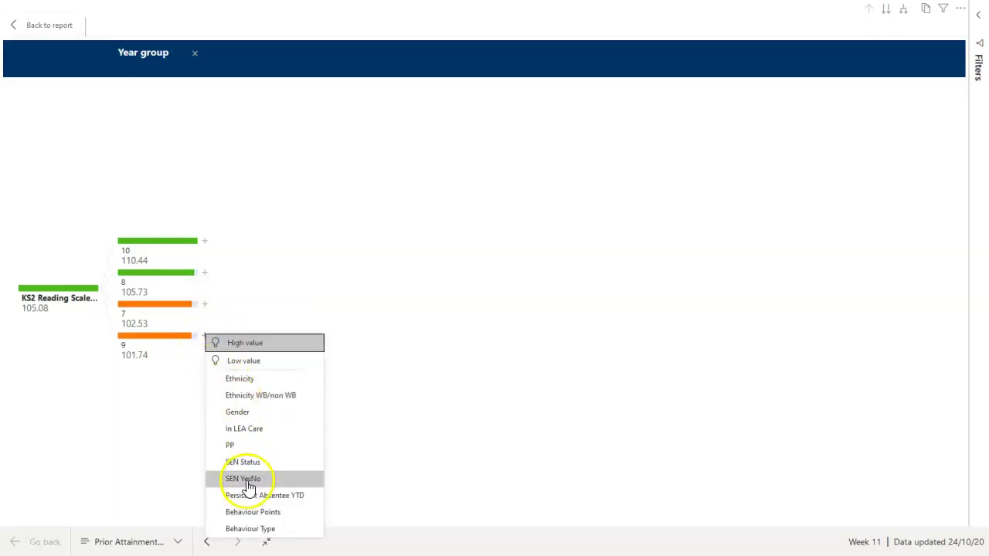
pyautogui.click(259, 397)
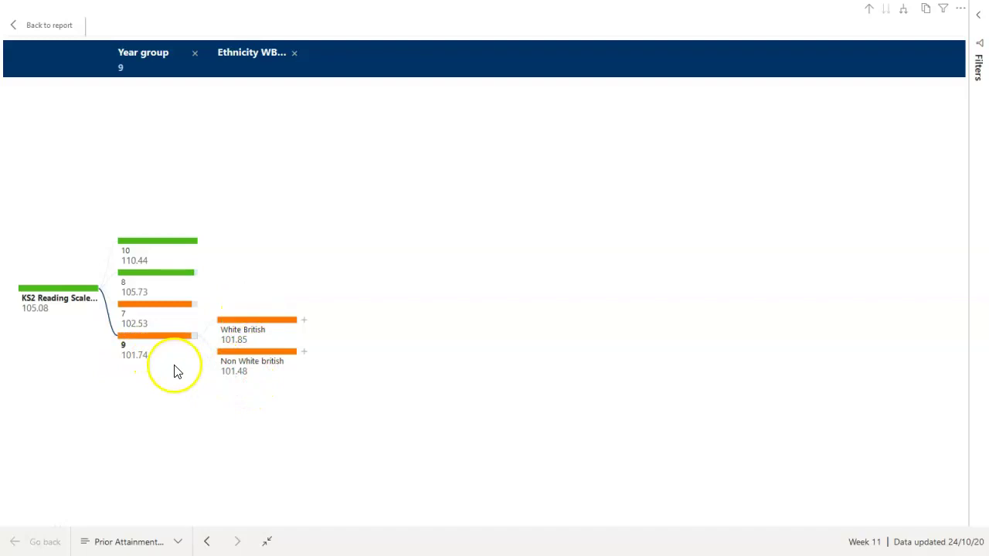
pyautogui.click(296, 58)
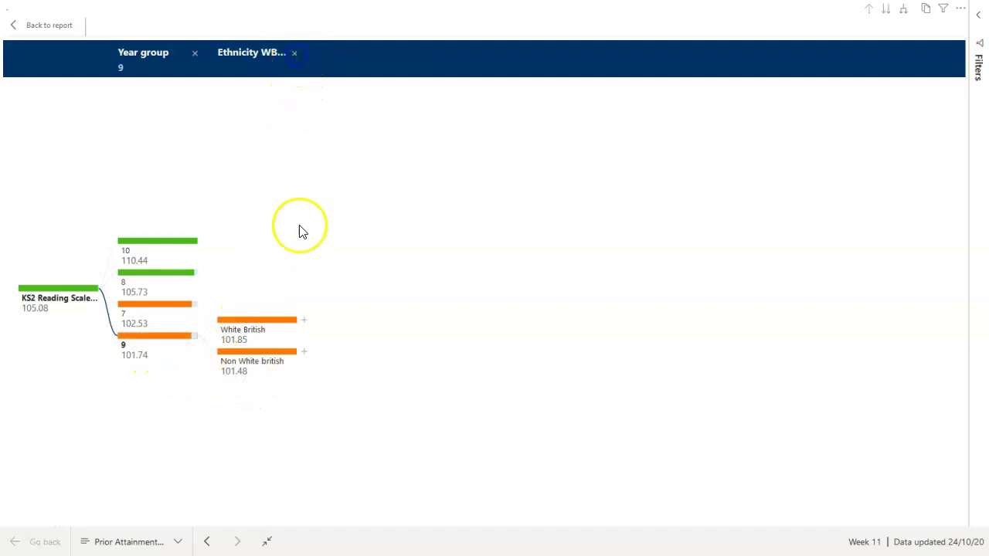
# Break Year 9 down by Gender and remove the Gender level again
pyautogui.click(205, 335)
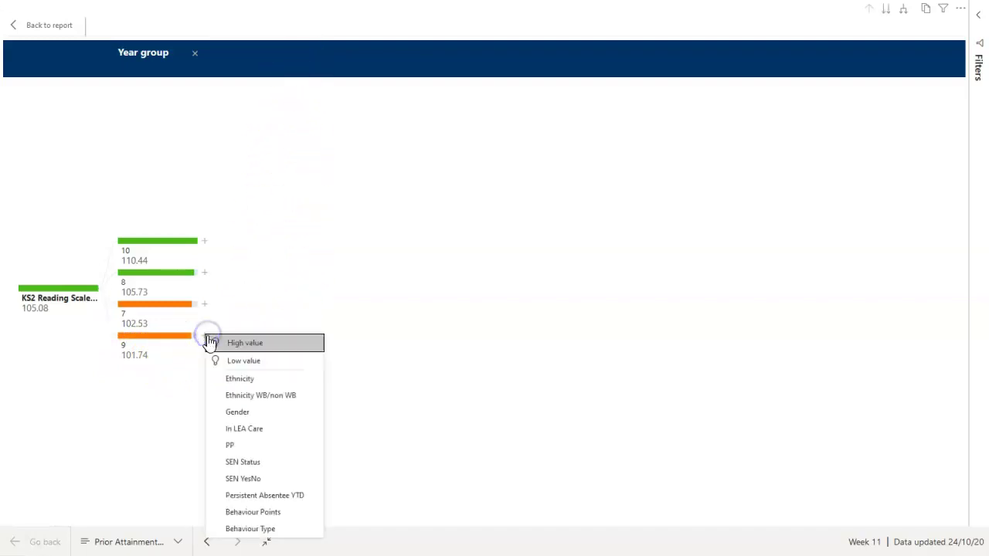
pyautogui.click(262, 418)
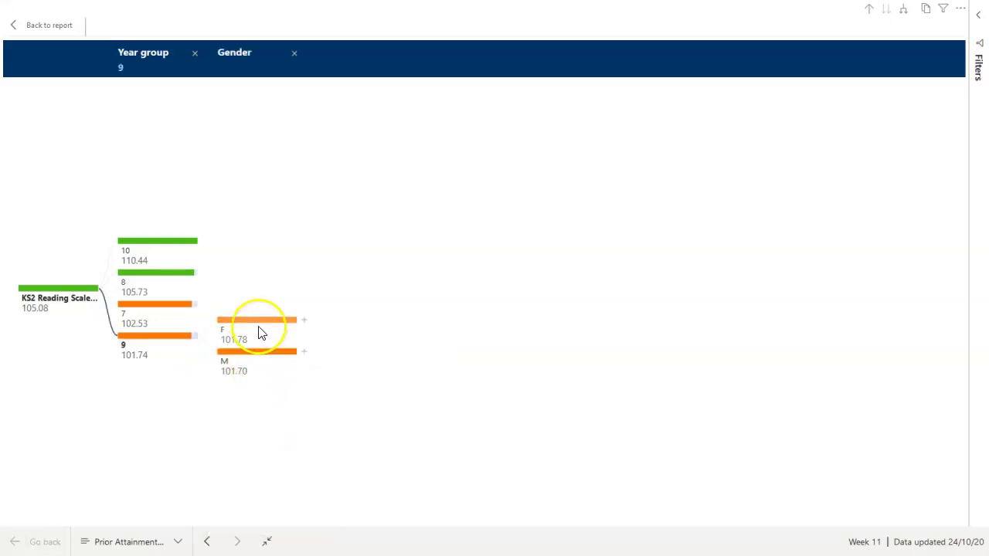
pyautogui.click(295, 54)
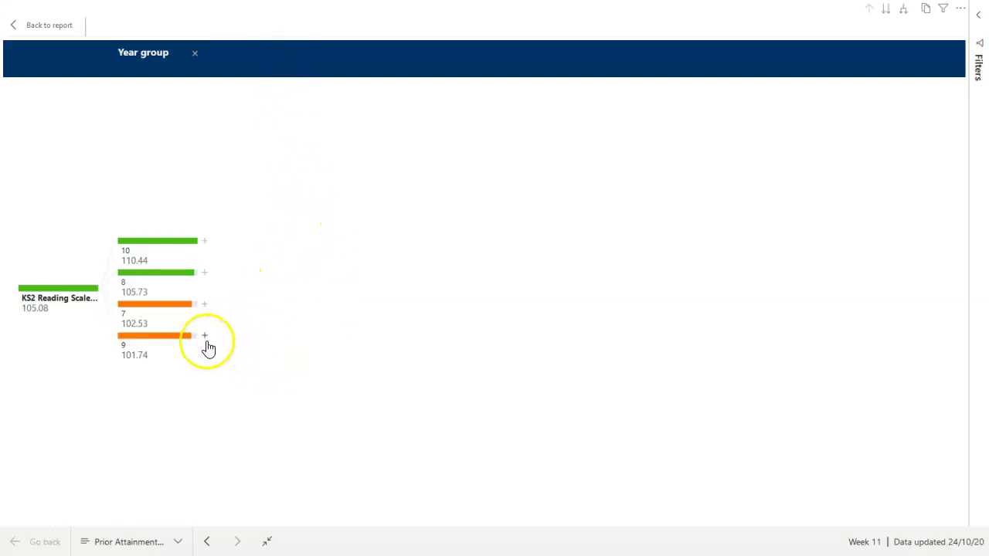
# Apply the Low value AI split to Year 9 and inspect the Refused, Portuguese and Bangladeshi ethnicity nodes
pyautogui.click(206, 340)
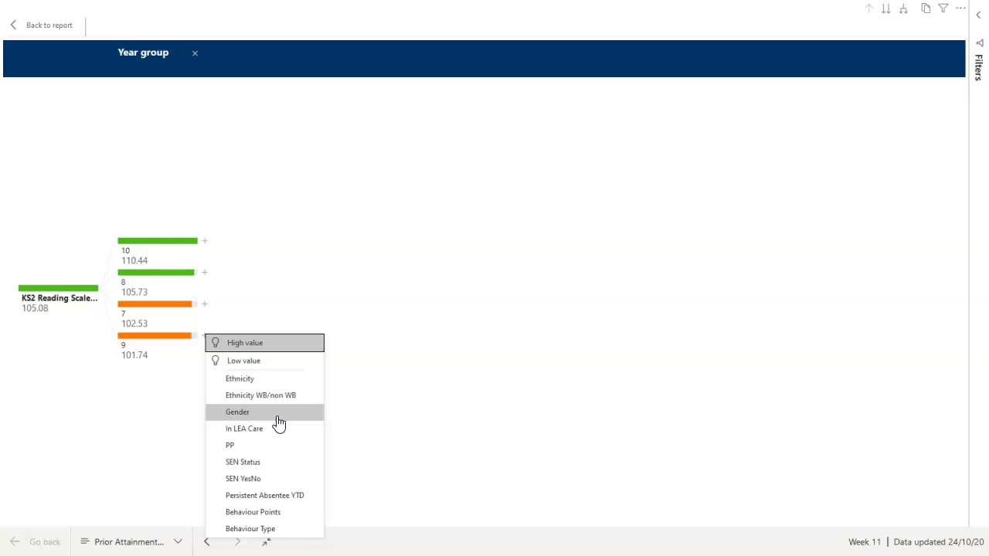
pyautogui.click(263, 361)
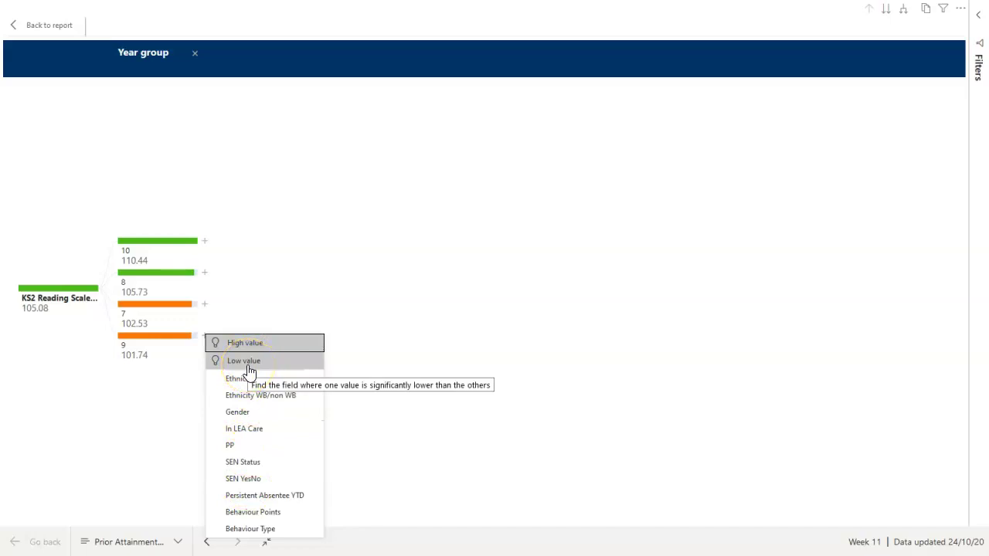
pyautogui.click(248, 363)
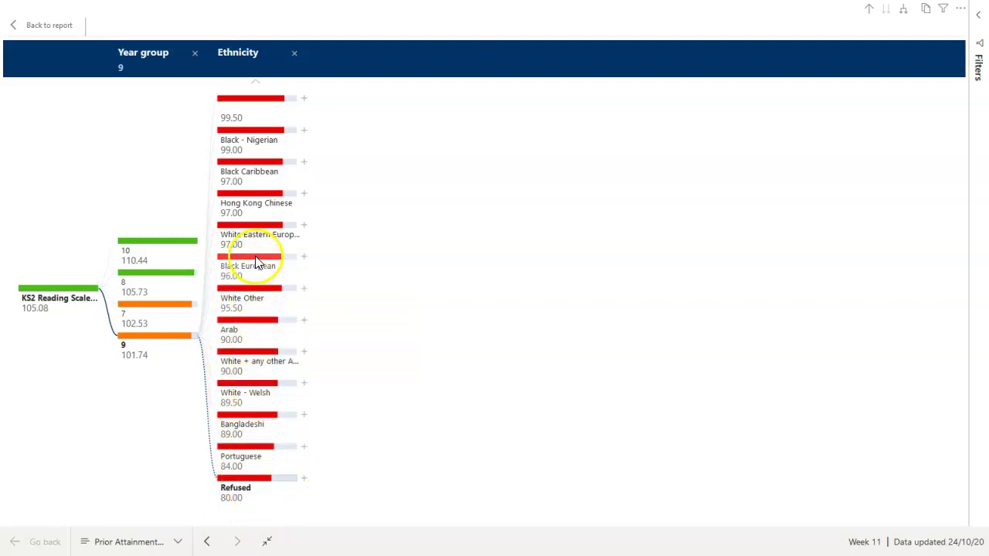
pyautogui.moveTo(256, 263)
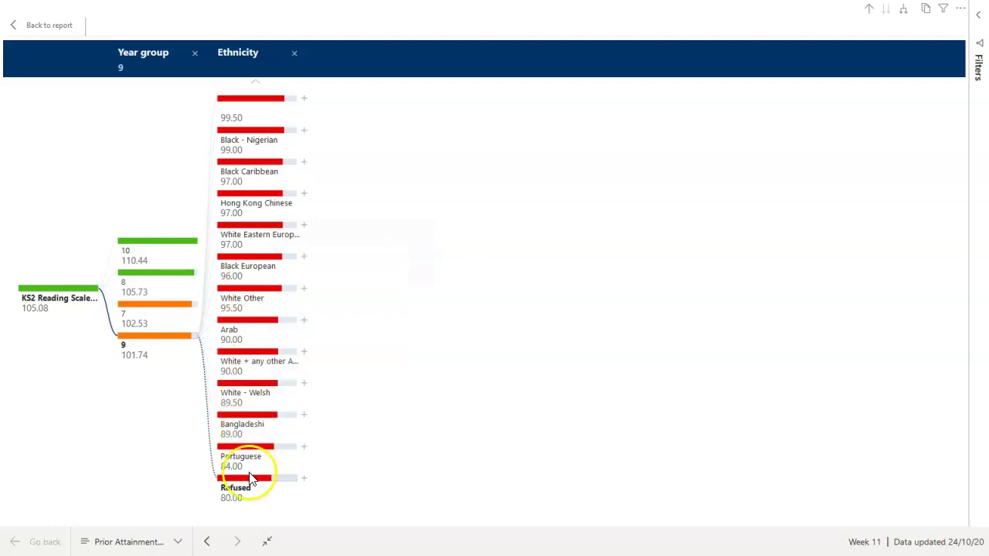
pyautogui.moveTo(240, 497)
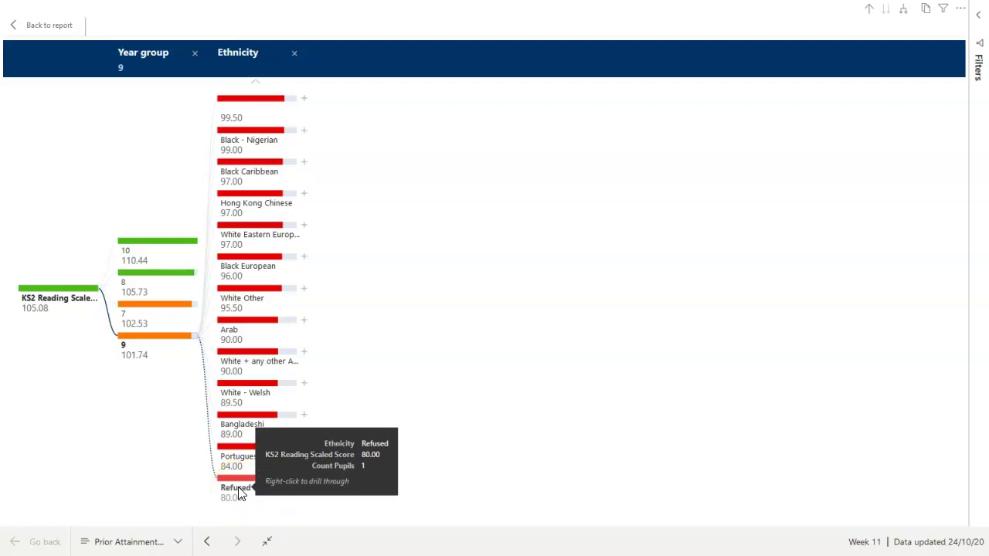
pyautogui.click(237, 456)
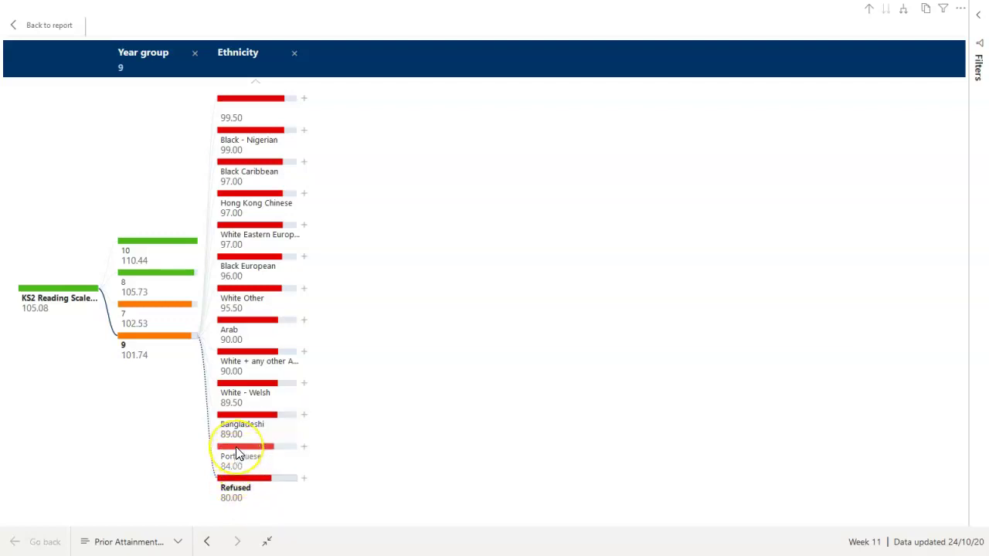
pyautogui.click(243, 421)
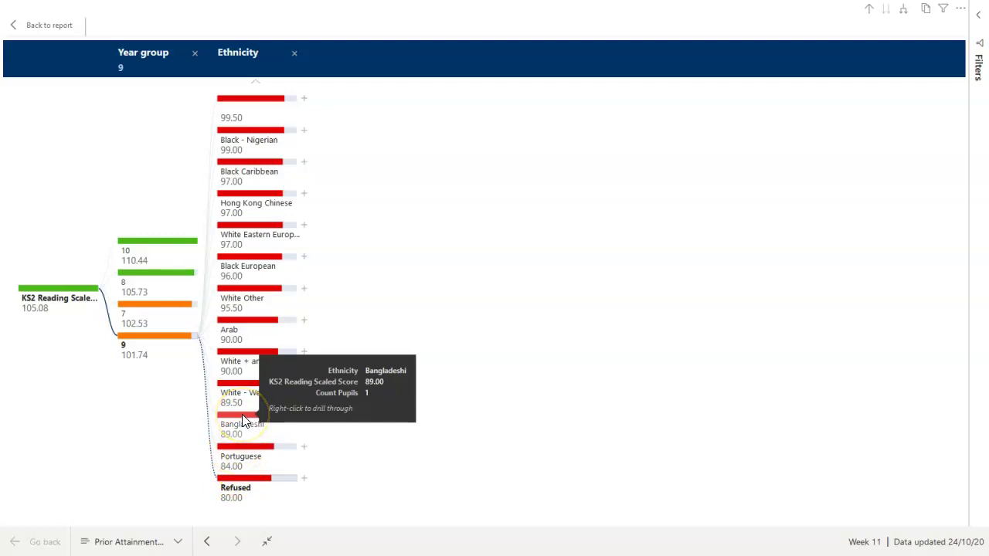
# Check the highest-scoring ethnicity node, Black - Somali, and remove the Ethnicity level from the Reading tree
pyautogui.click(254, 83)
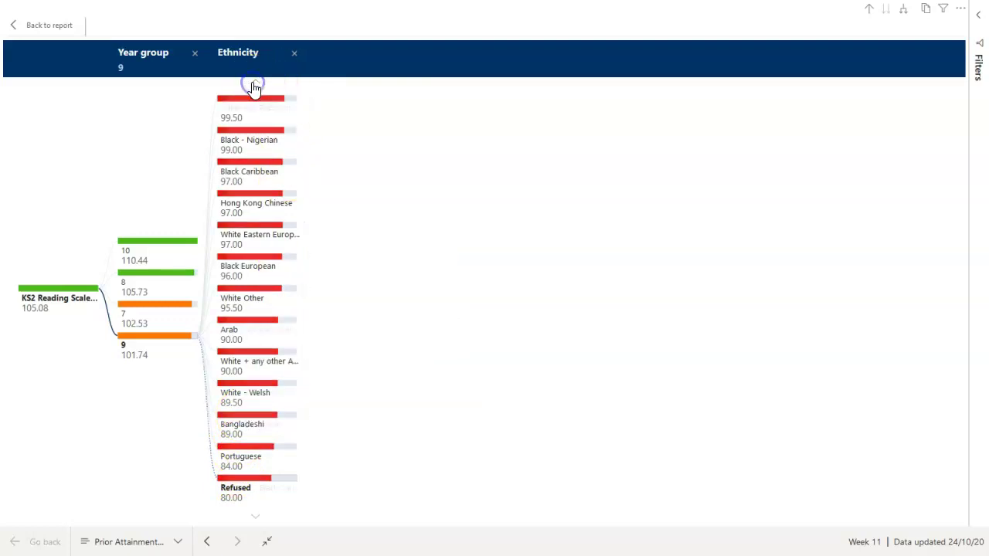
pyautogui.click(253, 110)
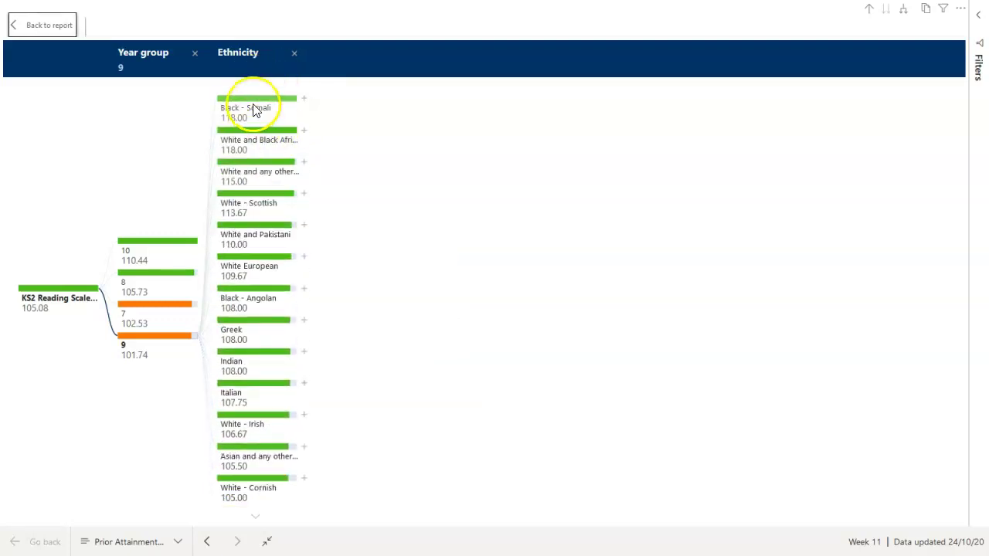
pyautogui.moveTo(255, 103)
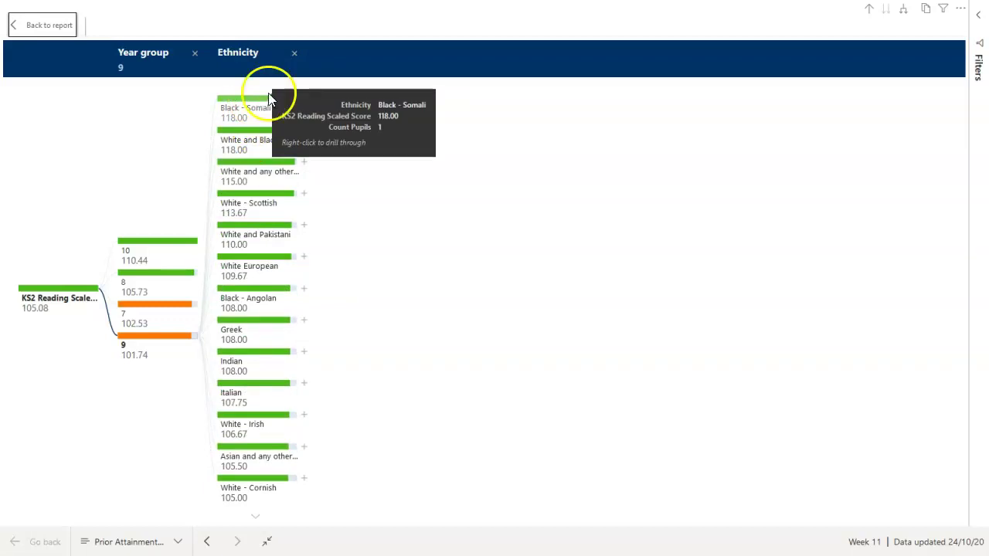
pyautogui.click(295, 58)
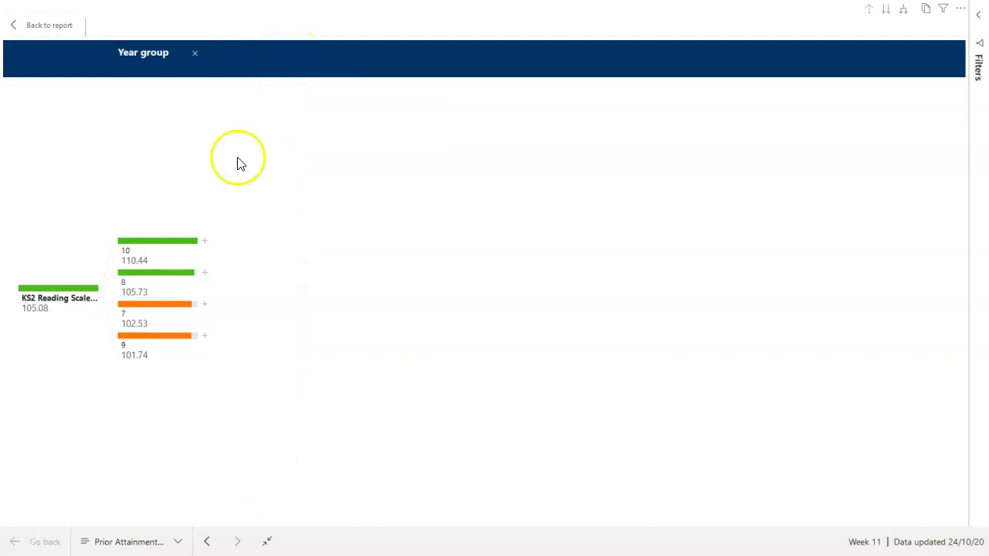
# Break Year 9 down by Gender and split the F node by Persistent Absentee YTD
pyautogui.click(205, 337)
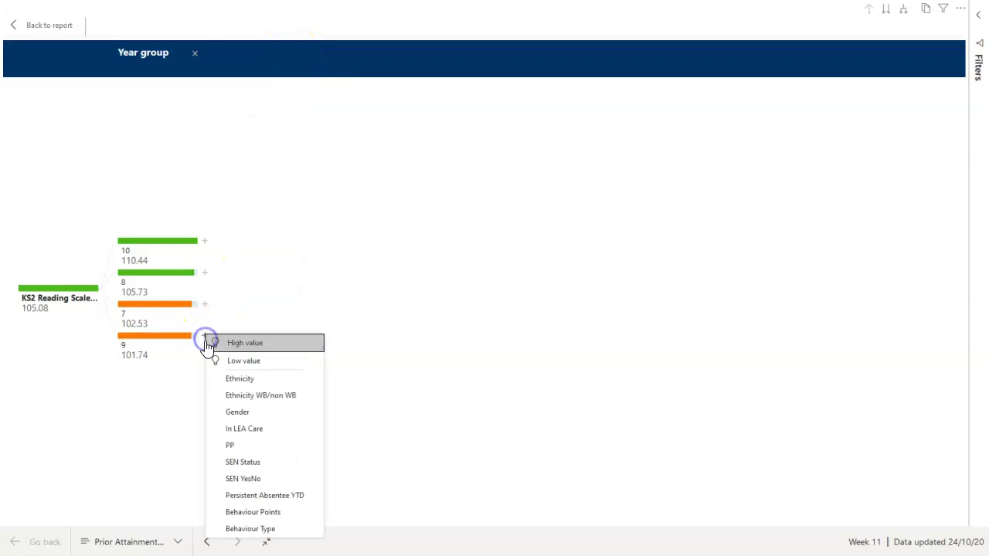
pyautogui.click(248, 415)
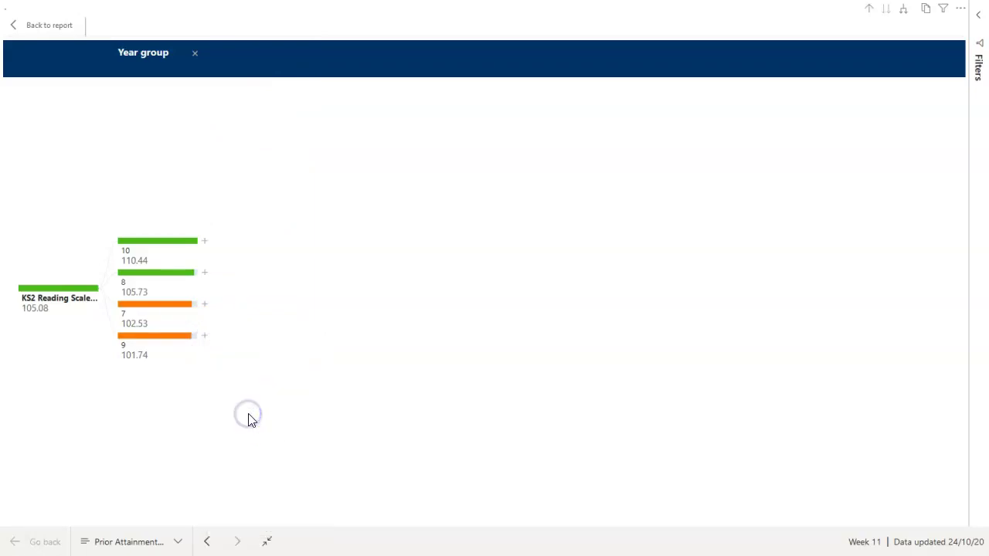
pyautogui.click(303, 323)
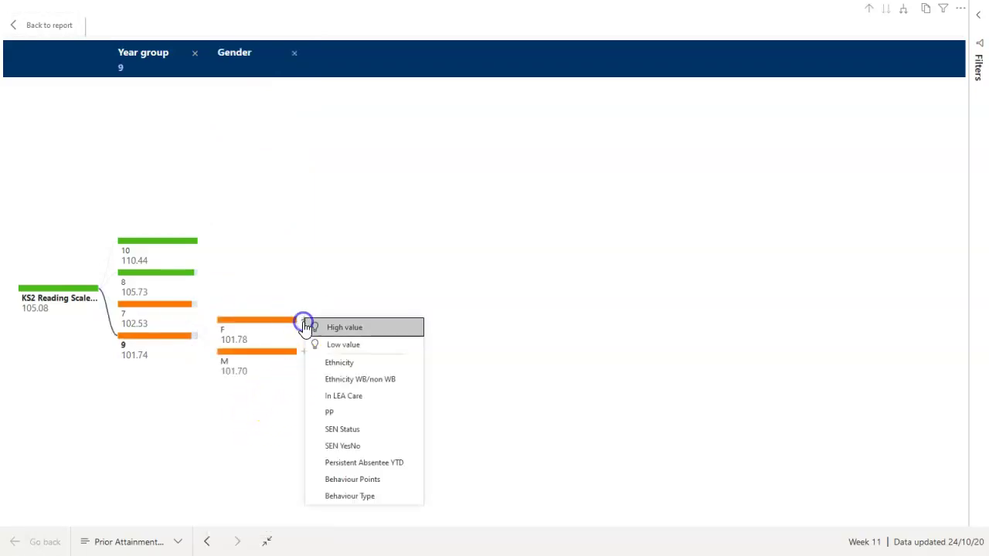
pyautogui.click(358, 467)
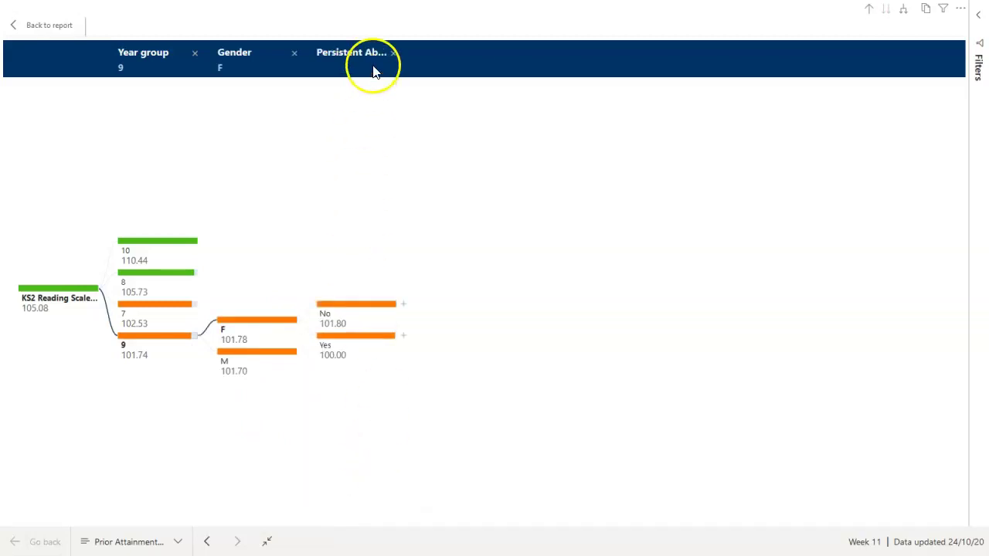
# Return from focus mode to the report and check the No node under Persistent Absentee in the Reading tree
pyautogui.click(403, 304)
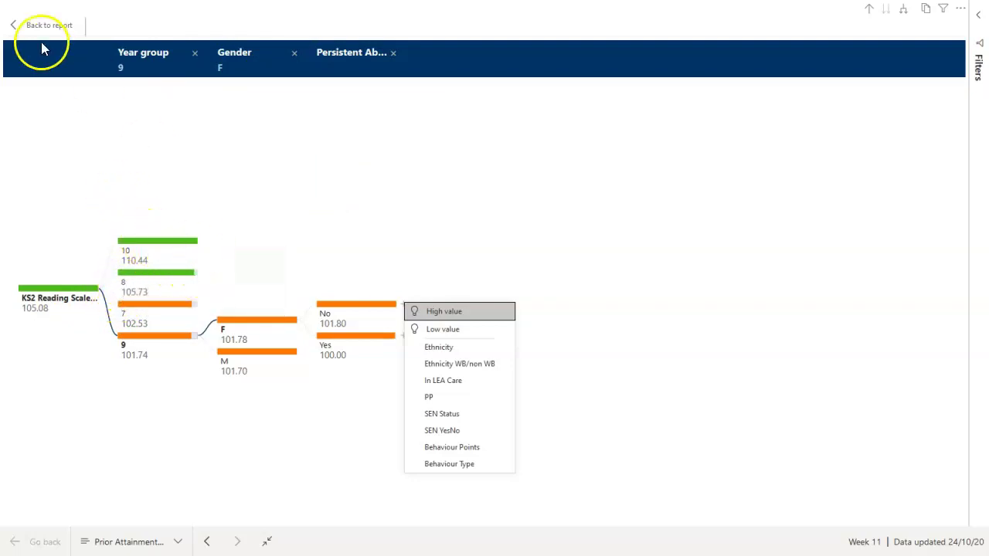
pyautogui.click(21, 26)
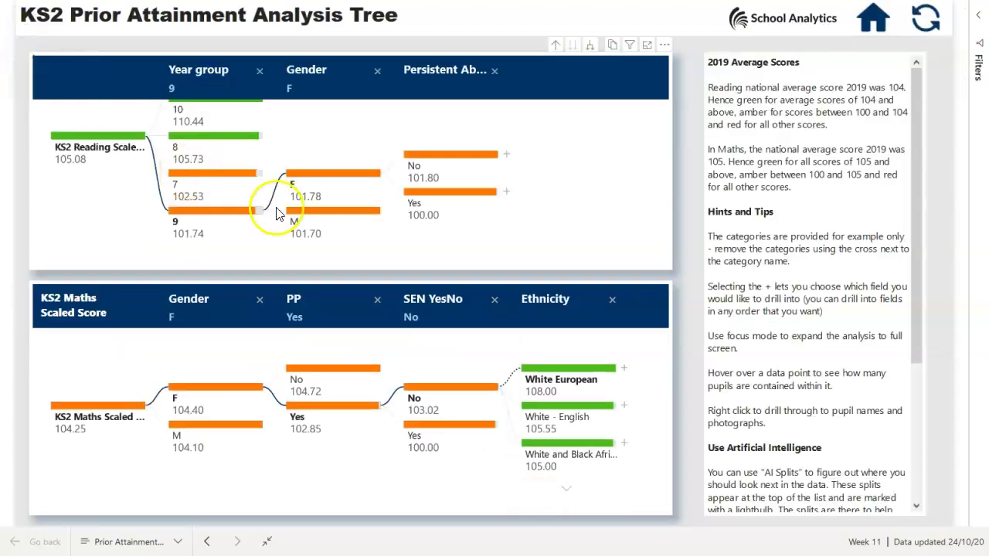
pyautogui.moveTo(423, 183)
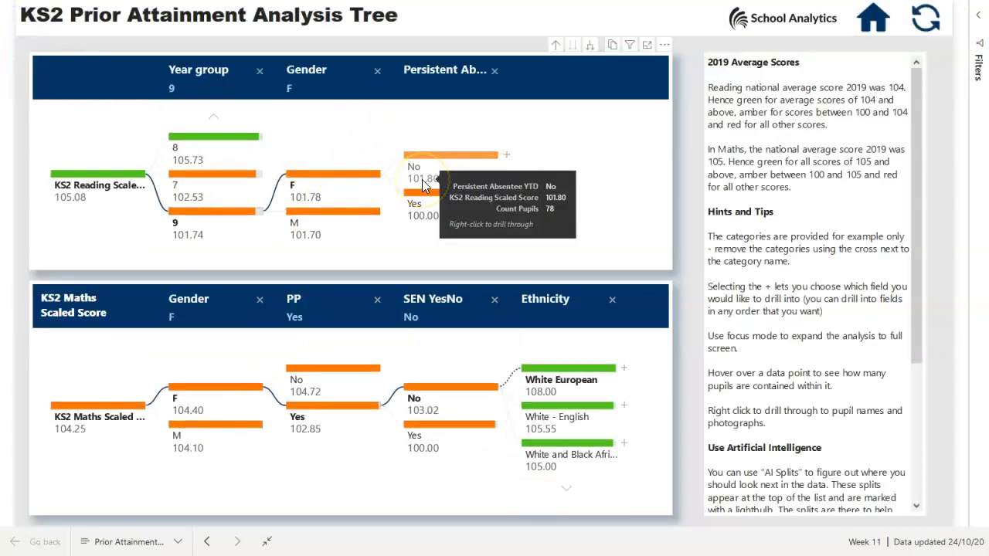